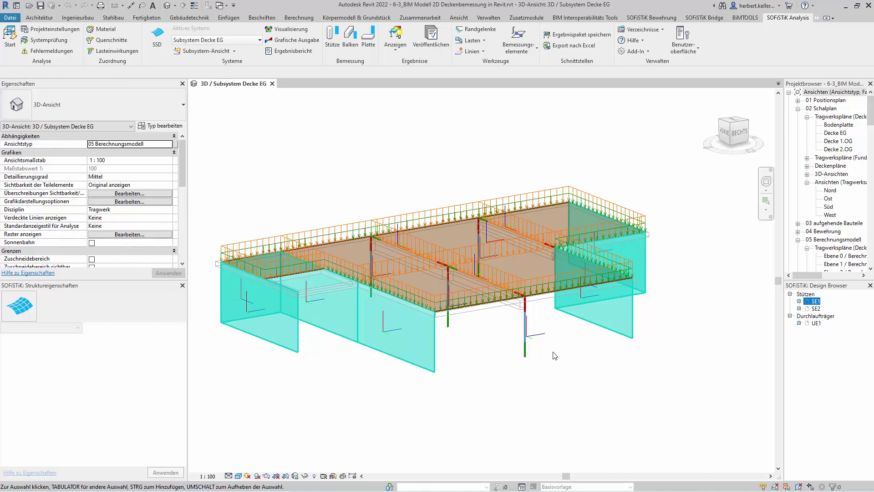
Step: Start a new Platte slab design for Subsystem Decke EG from the Bemessung group
{"action": "left_click", "coordinate": [373, 48]}
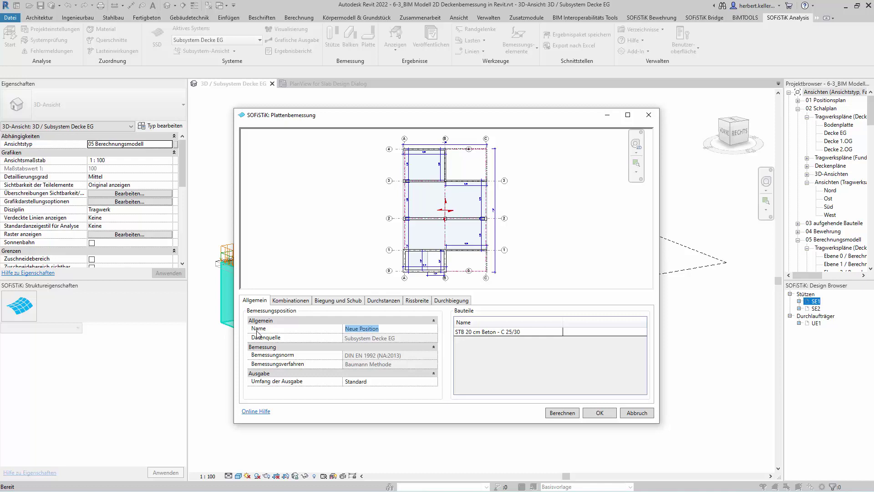
{"action": "type", "text": "DEG"}
{"action": "mouse_move", "coordinate": [433, 382]}
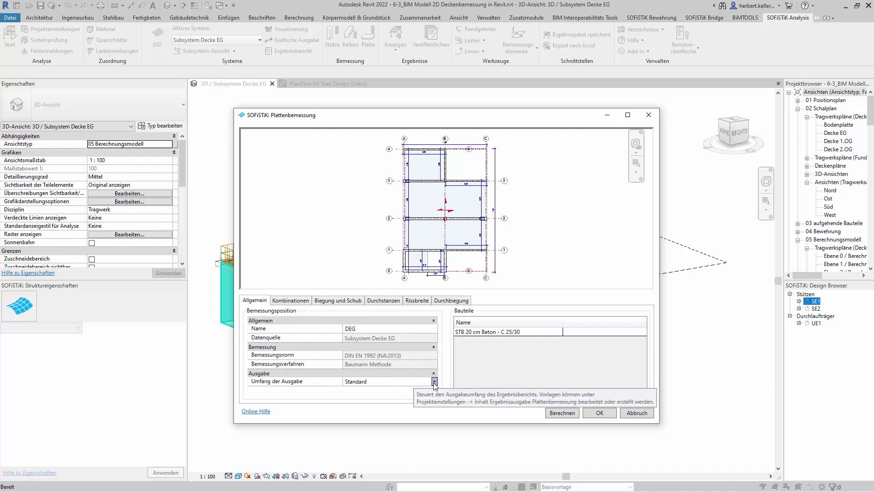
{"action": "left_click", "coordinate": [435, 383]}
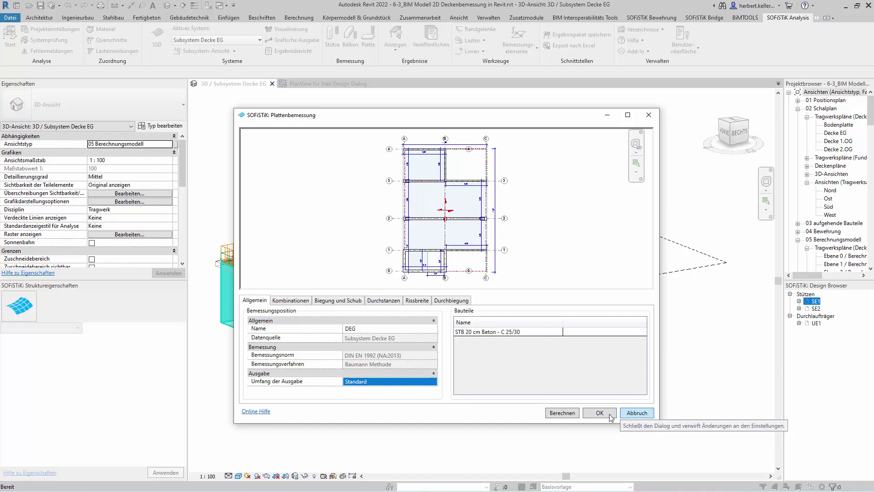
{"action": "left_click", "coordinate": [637, 413]}
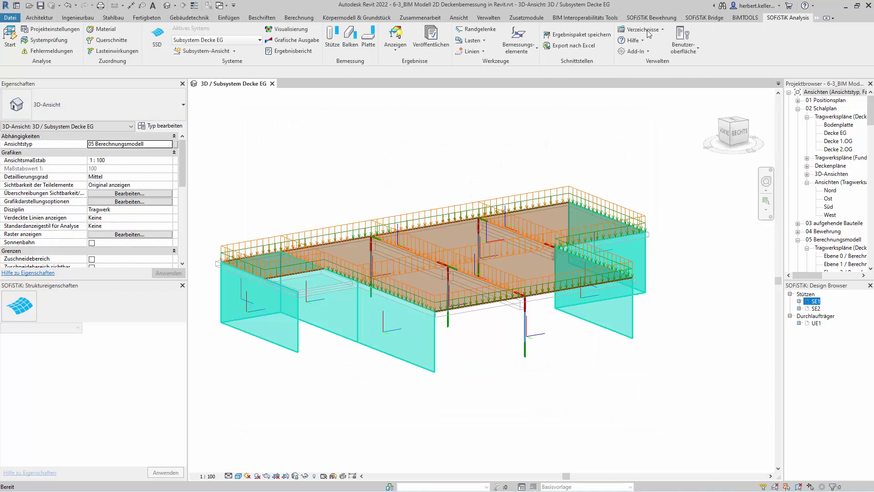
Step: Open the Standard slab template under Inhalte Ergebnisausgabe in the SOFiSTiK project settings
{"action": "left_click", "coordinate": [54, 31]}
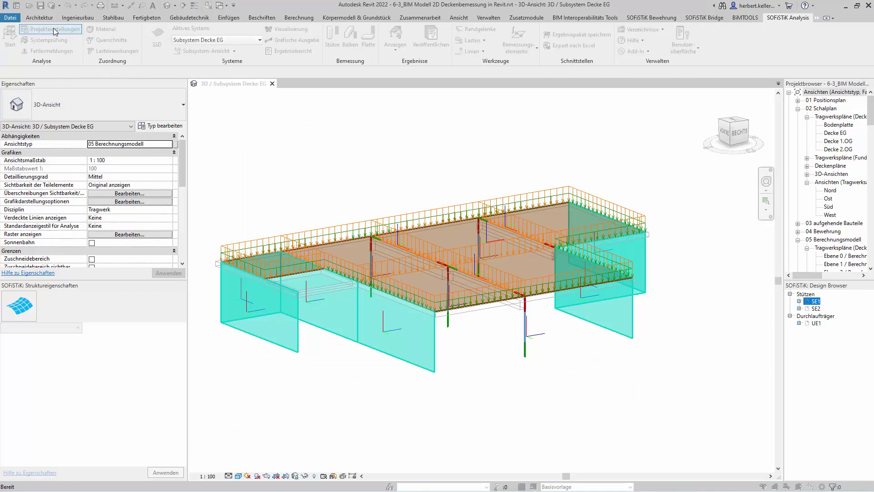
{"action": "left_click", "coordinate": [382, 144]}
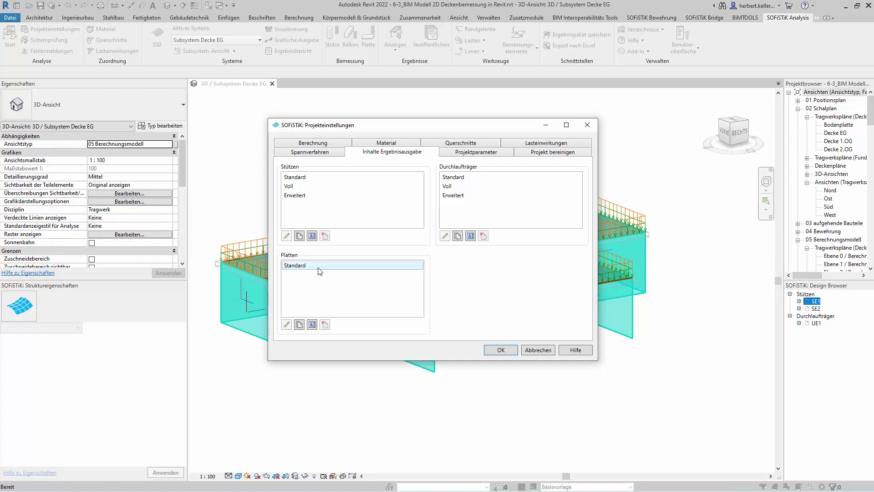
{"action": "left_click", "coordinate": [295, 266]}
{"action": "left_click", "coordinate": [287, 324]}
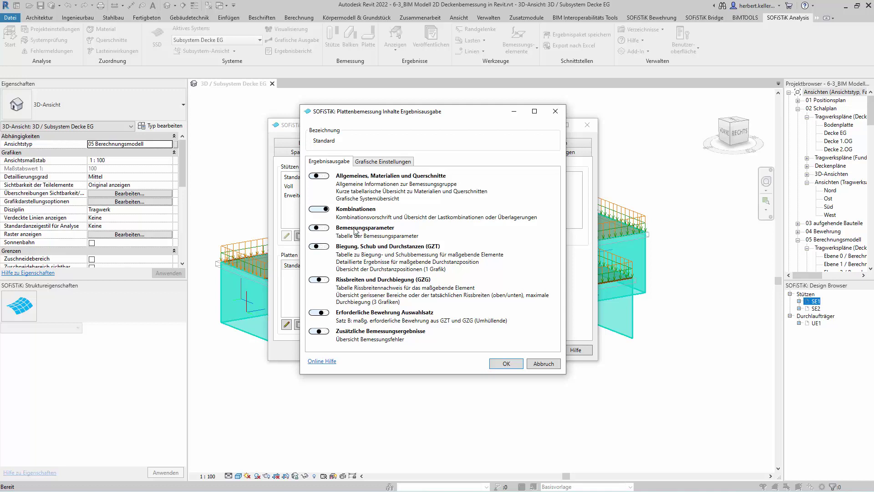
{"action": "left_click", "coordinate": [321, 229]}
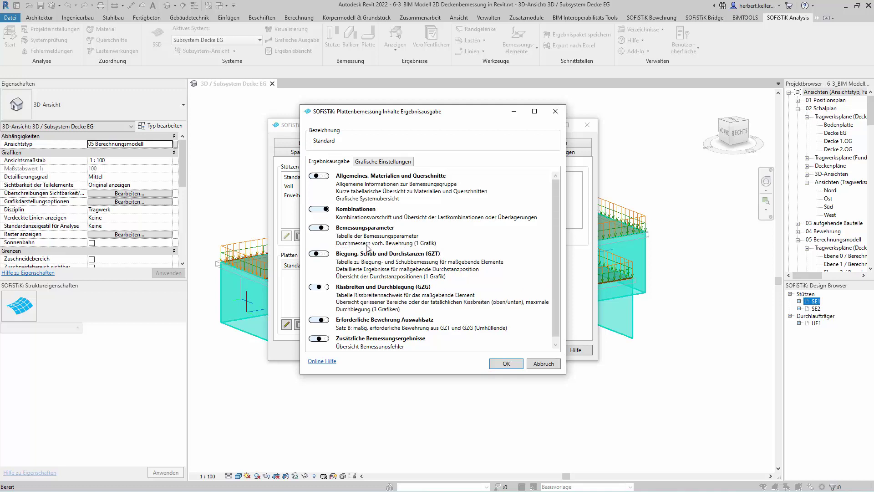
{"action": "left_click", "coordinate": [328, 229]}
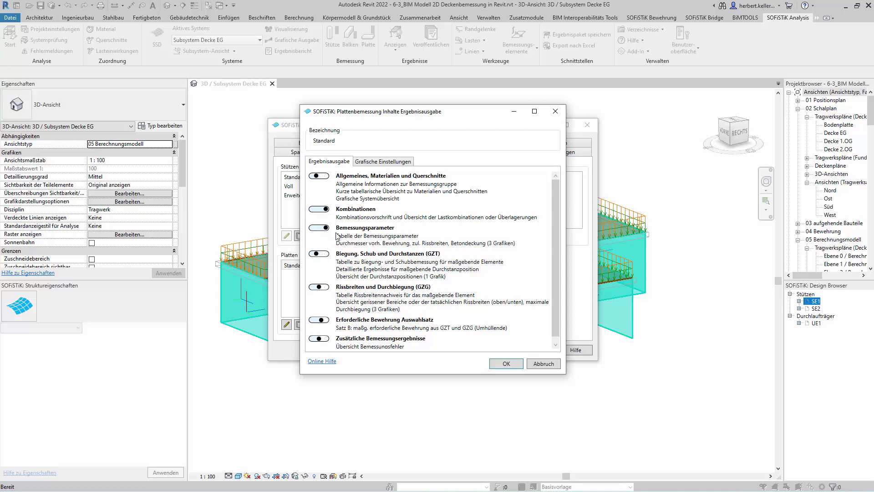
{"action": "left_click", "coordinate": [317, 229]}
{"action": "left_click", "coordinate": [317, 229]}
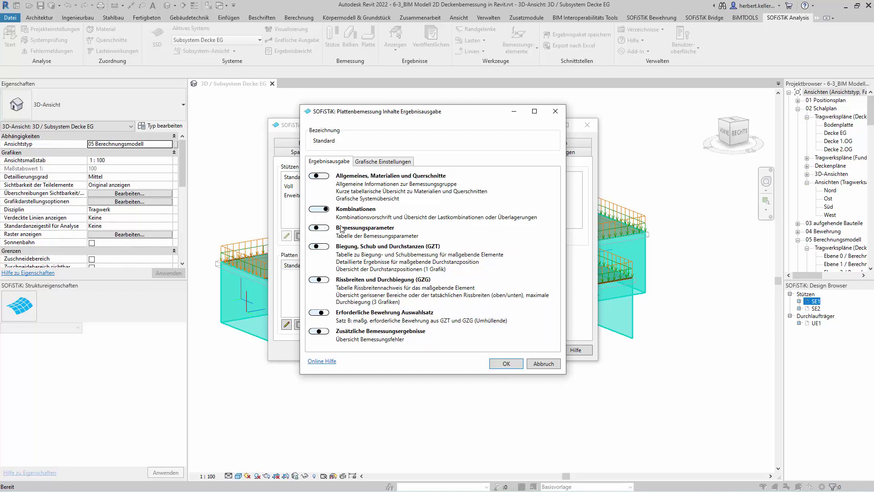
{"action": "left_click", "coordinate": [381, 165]}
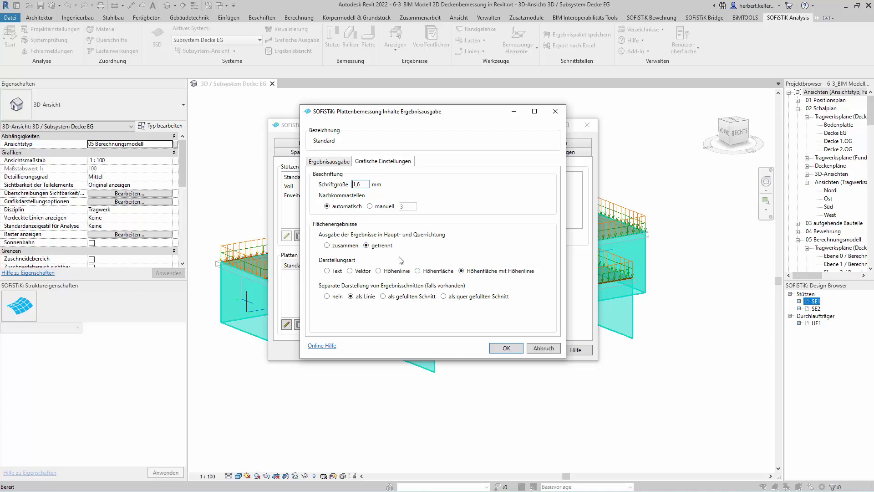
Step: Set Flächenergebnisse to 'zusammen' in the Standard slab output and confirm the template
{"action": "left_click", "coordinate": [327, 245]}
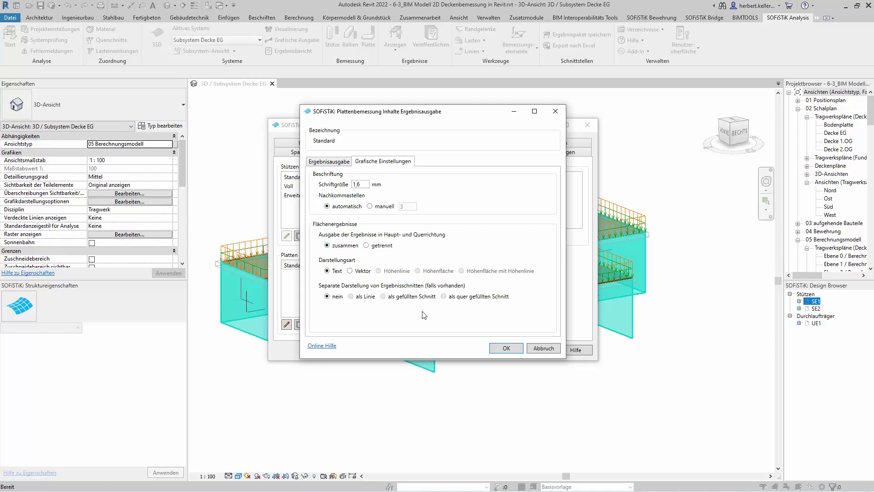
{"action": "left_click", "coordinate": [506, 349]}
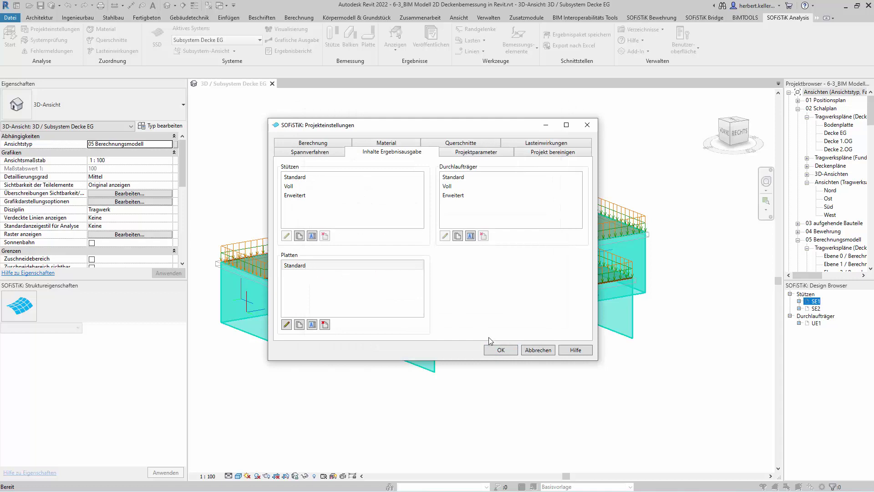
Step: Close the project settings, create slab position 'DEG' and view its automatic load combinations
{"action": "left_click", "coordinate": [501, 350]}
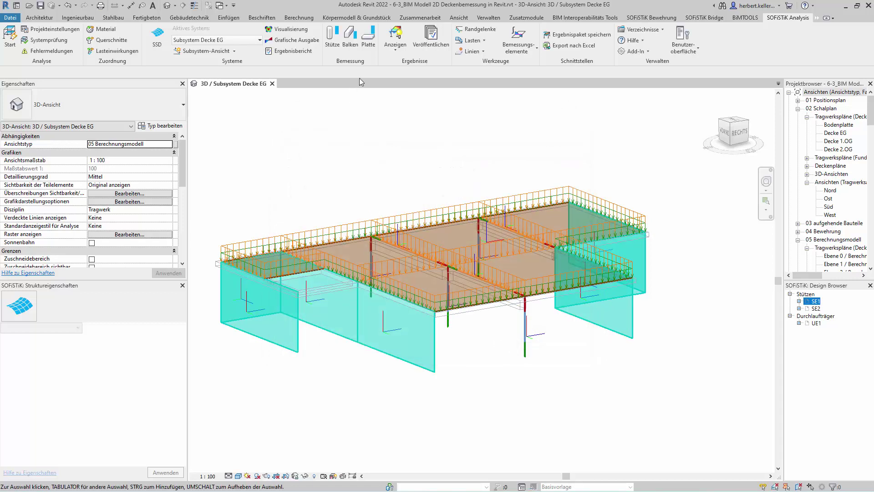
{"action": "left_click", "coordinate": [373, 39]}
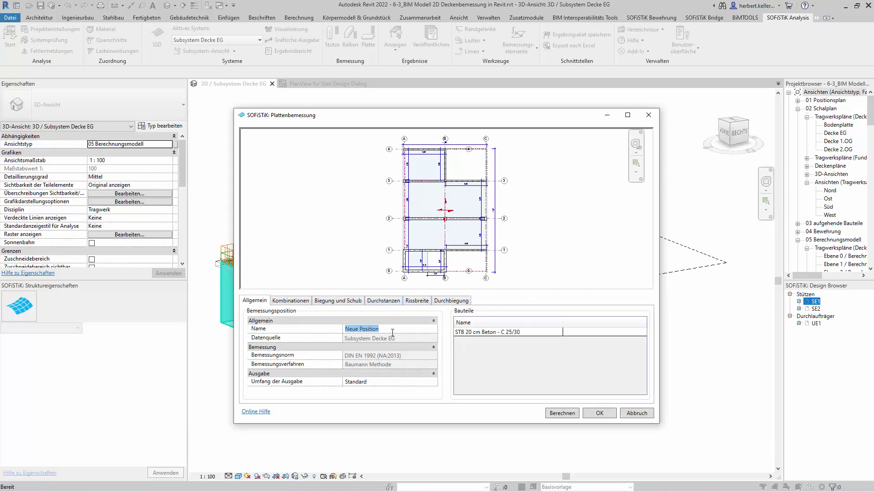
{"action": "type", "text": "DEG"}
{"action": "left_click", "coordinate": [296, 301]}
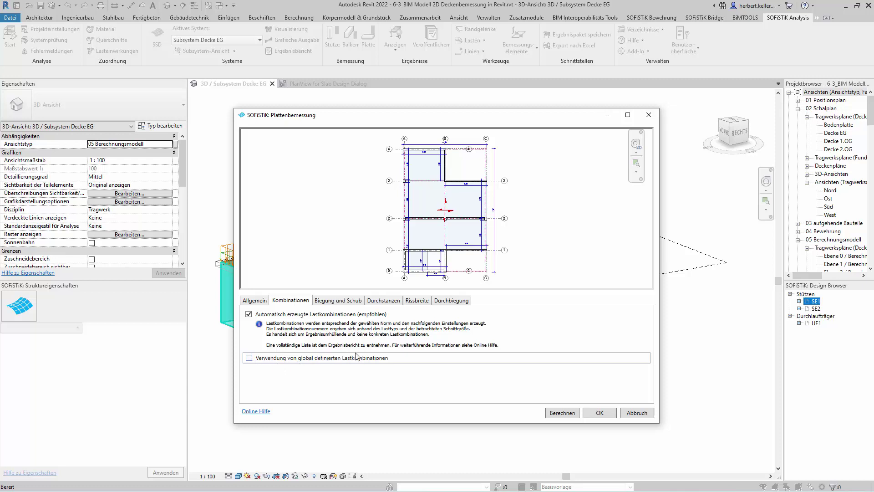
Step: Review Biegung und Schub: automatic strut angle, 0.2 % max ratio, 30/40 mm covers
{"action": "left_click", "coordinate": [341, 300]}
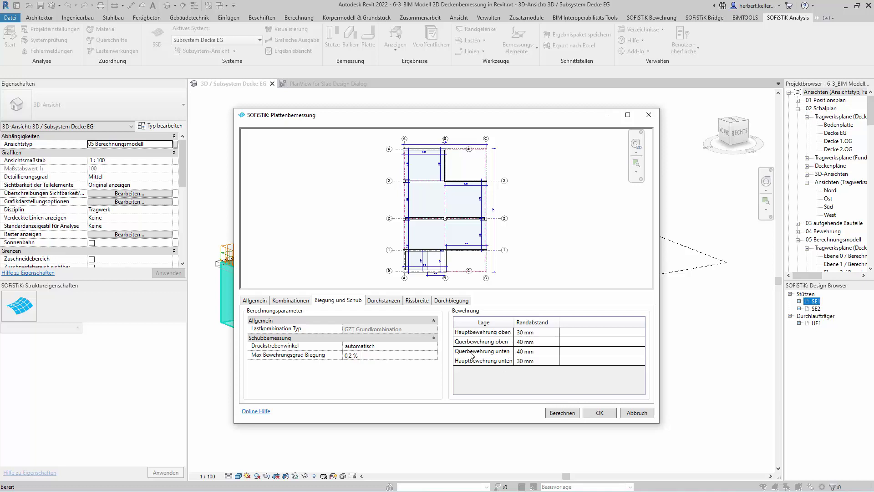
Step: Keep the punching check as 'Durchstanzen mit Bewehrungsermittlung' and view the crack-width settings
{"action": "left_click", "coordinate": [379, 300]}
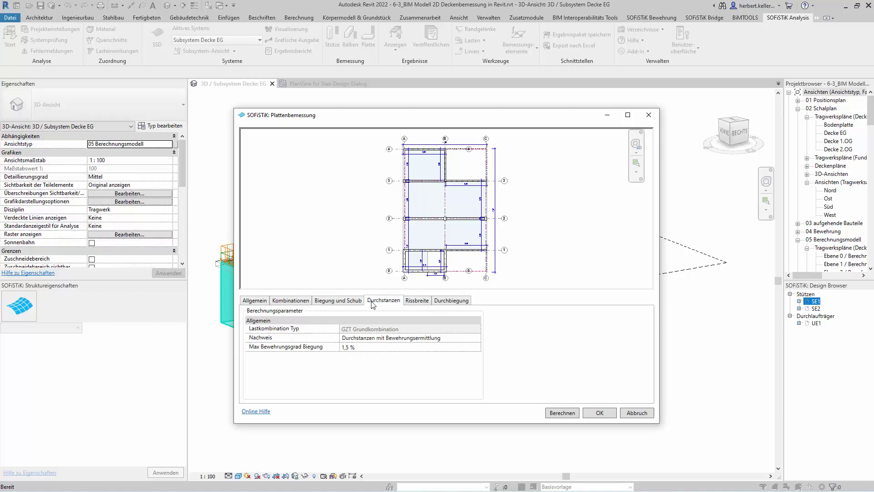
{"action": "left_click", "coordinate": [478, 338]}
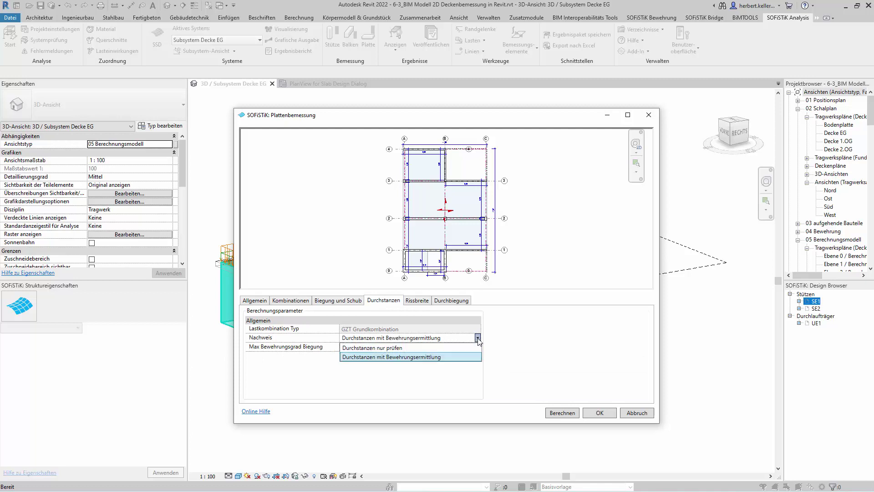
{"action": "left_click", "coordinate": [478, 338]}
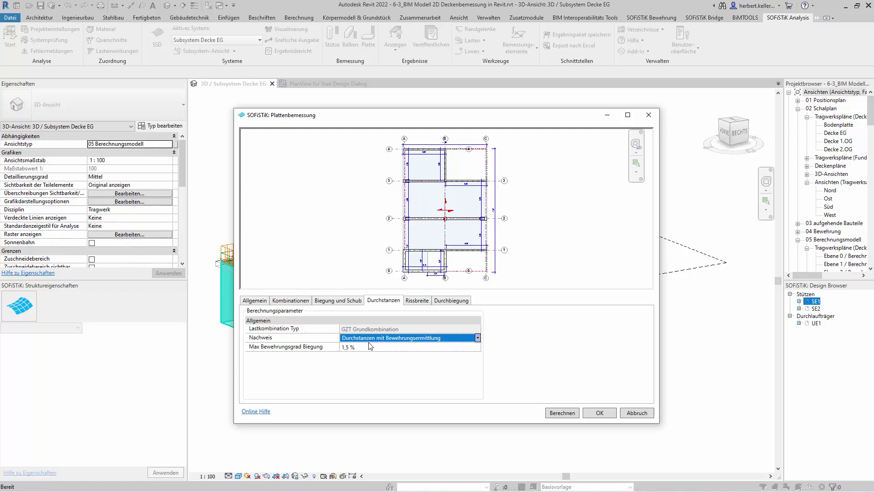
{"action": "left_click", "coordinate": [478, 338]}
{"action": "left_click", "coordinate": [370, 354]}
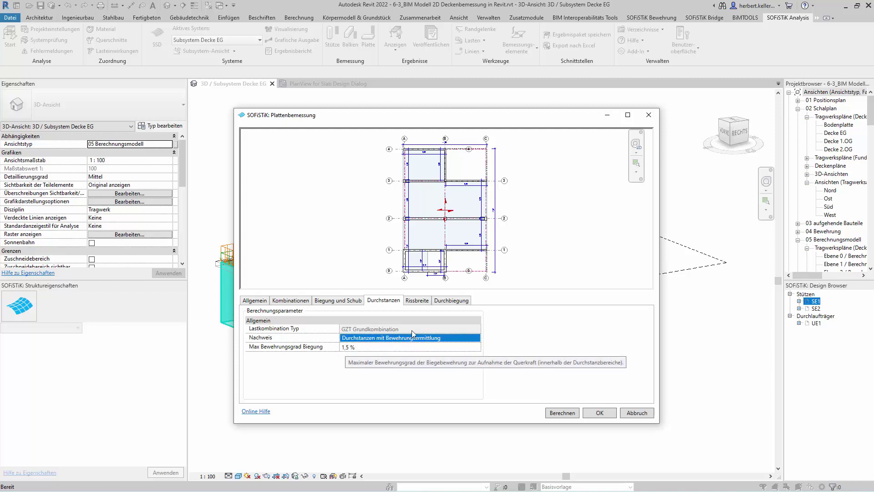
{"action": "left_click", "coordinate": [426, 302]}
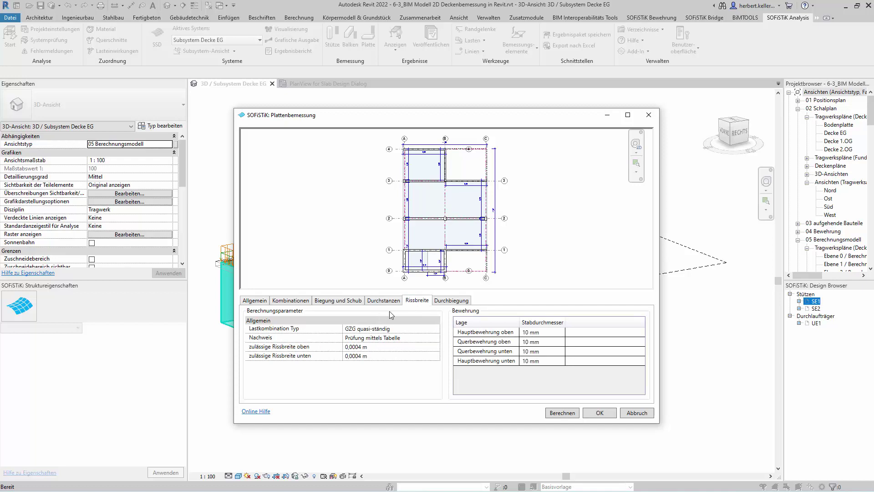
Step: Check the crack-width combination and top crack width, then review the Durchbiegung deflection settings
{"action": "left_click", "coordinate": [330, 329]}
{"action": "left_click", "coordinate": [367, 347]}
{"action": "left_click", "coordinate": [449, 302]}
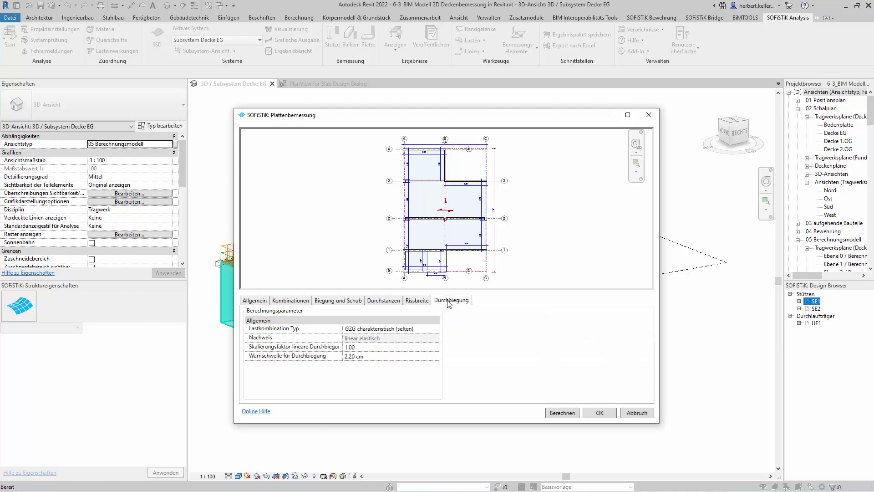
{"action": "mouse_move", "coordinate": [389, 329]}
{"action": "left_click", "coordinate": [436, 330]}
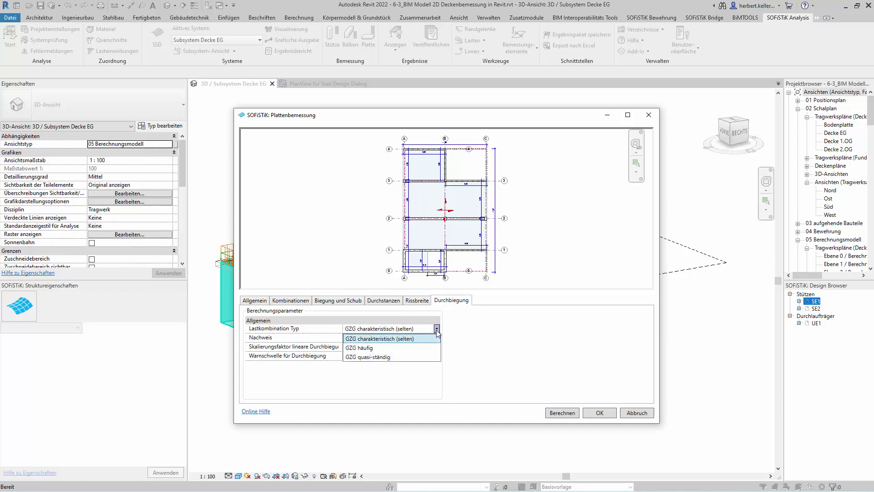
{"action": "left_click", "coordinate": [436, 329]}
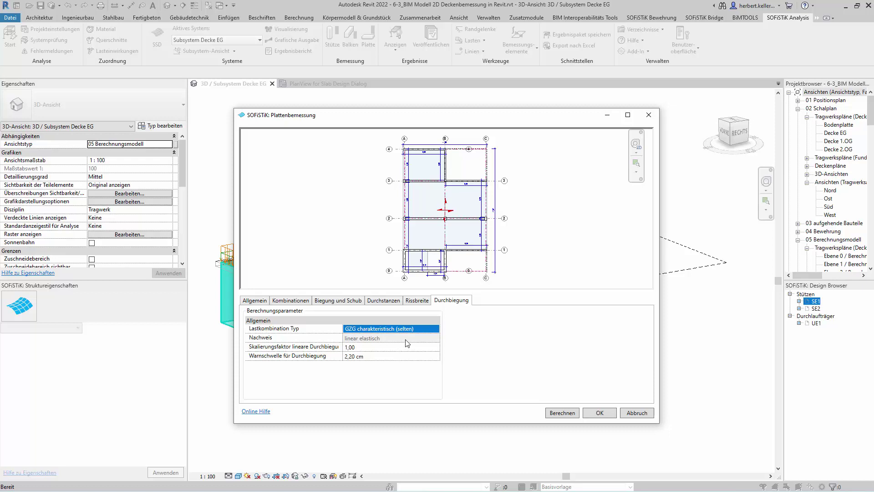
{"action": "left_click", "coordinate": [362, 347]}
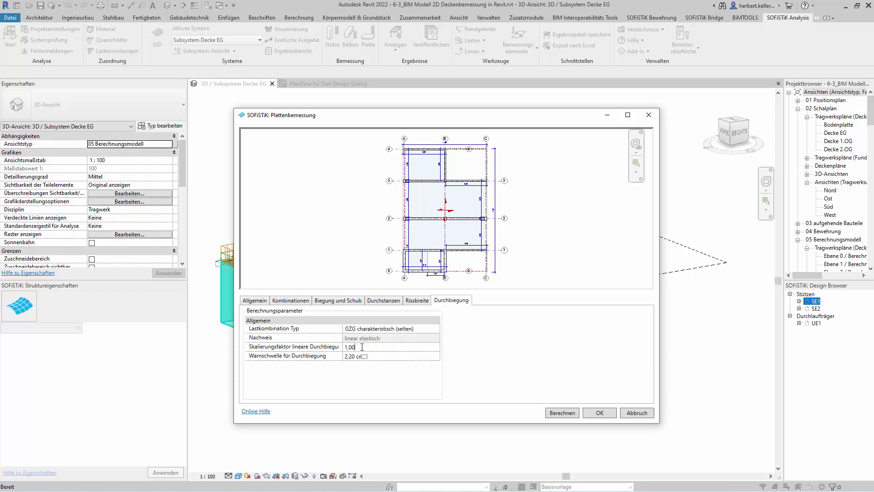
{"action": "key", "text": "ctrl+a"}
Step: Calculate slab design DEG and open its report slab_DEG.plb in the Report Browser
{"action": "left_click", "coordinate": [566, 414]}
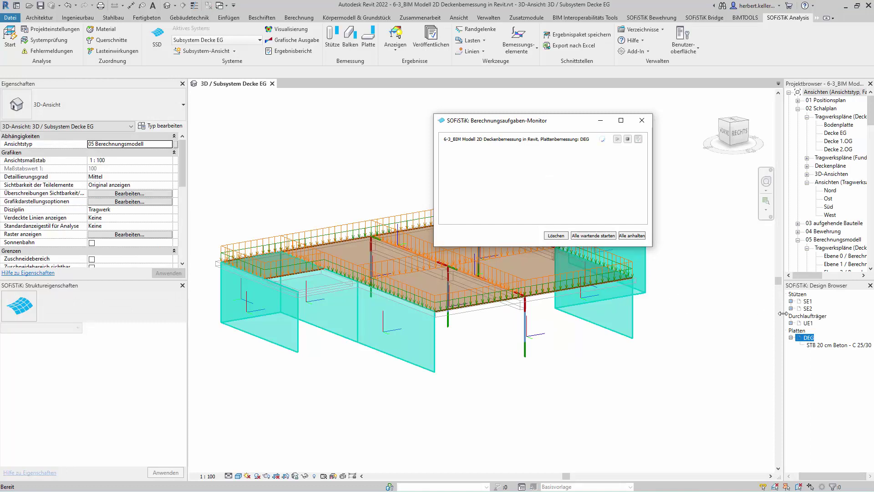
{"action": "left_click_drag", "start_coordinate": [783, 313], "coordinate": [747, 313]}
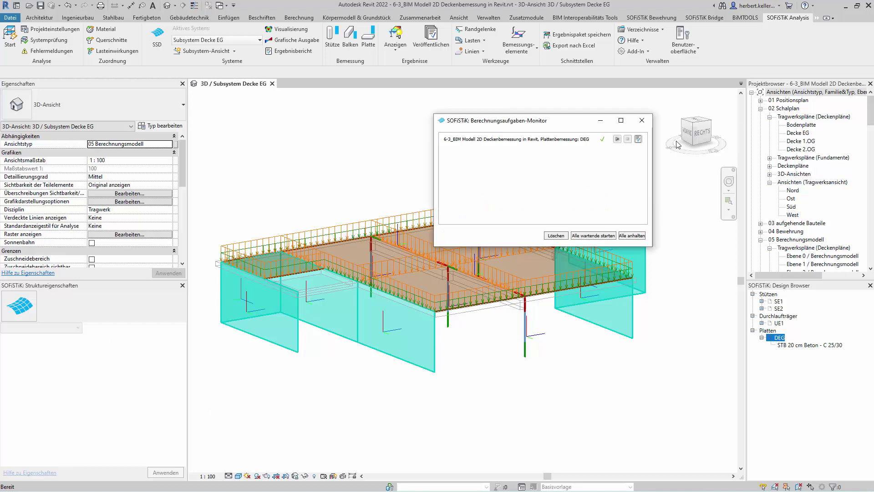
{"action": "left_click", "coordinate": [638, 139]}
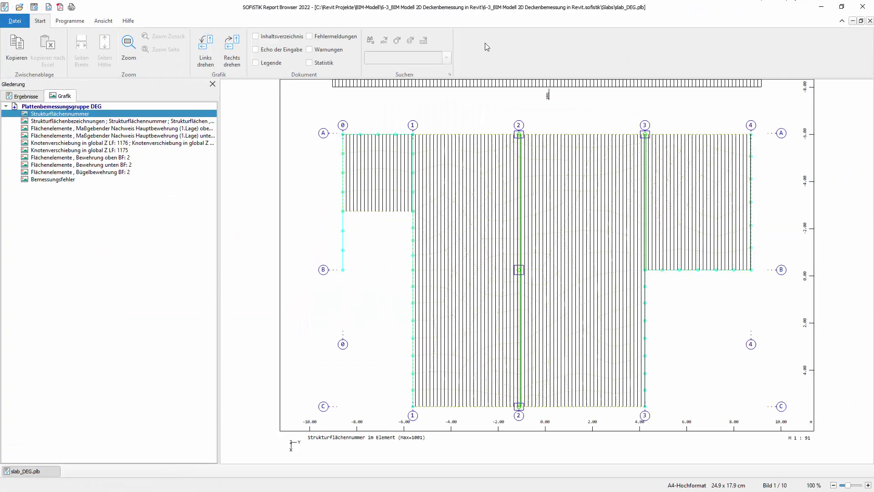
Step: Glance at the Ergebnisse outline, then return to the Grafik list of 10 plots
{"action": "left_click", "coordinate": [37, 99]}
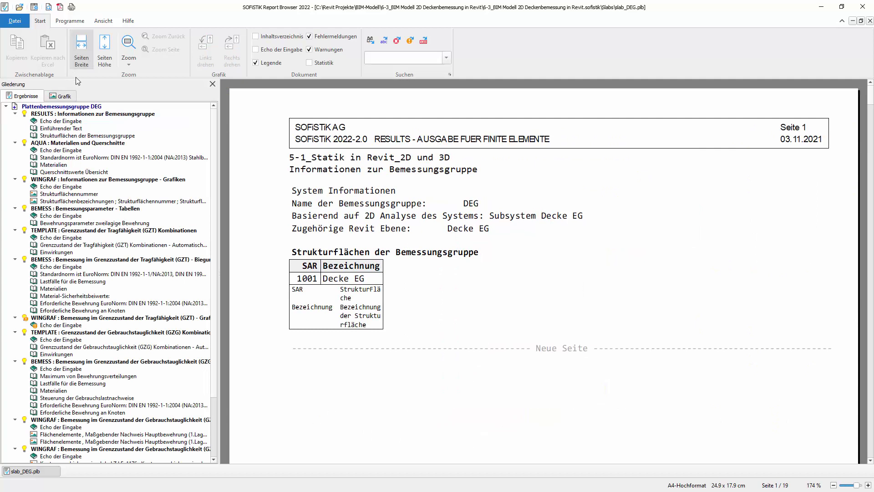
{"action": "left_click", "coordinate": [63, 97]}
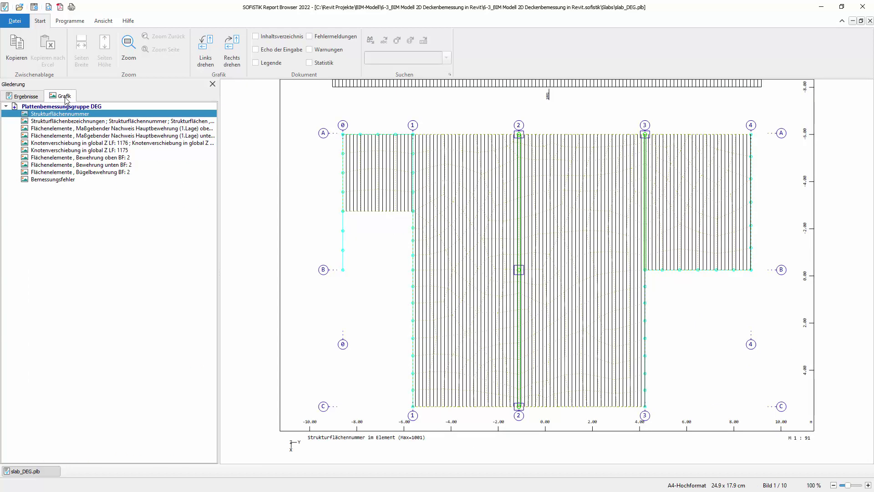
Step: Show the 'Bewehrung oben BF: 2' plot zoomed in on axis 1 and the slab's top edge
{"action": "left_click", "coordinate": [69, 159]}
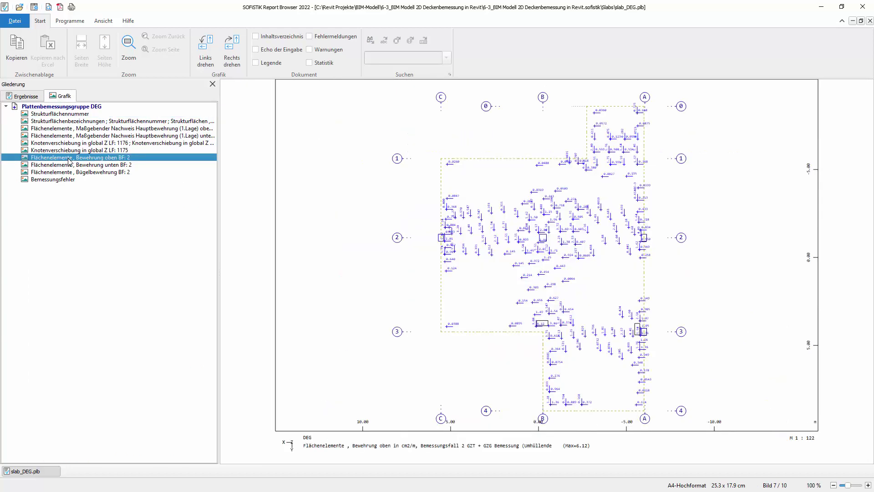
{"action": "scroll", "coordinate": [567, 227], "scroll_direction": "up", "scroll_amount": 1}
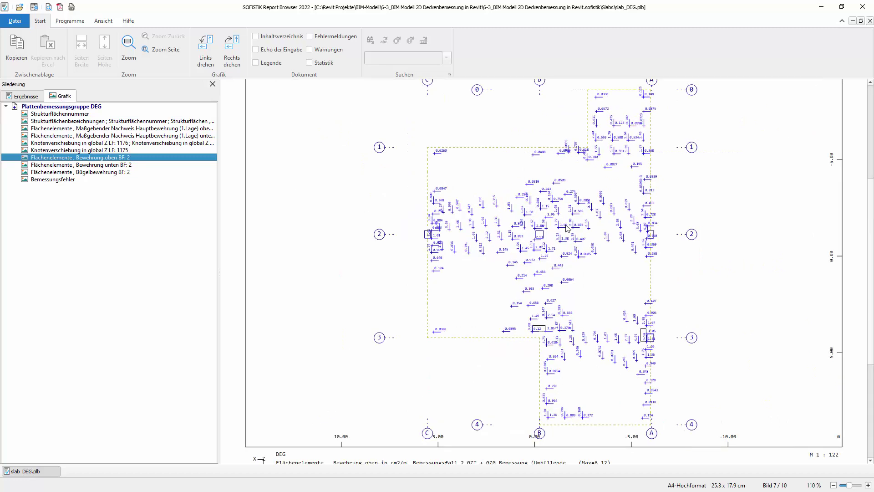
{"action": "scroll", "coordinate": [567, 228], "scroll_direction": "up", "scroll_amount": 1}
{"action": "scroll", "coordinate": [571, 169], "scroll_direction": "up", "scroll_amount": 1}
{"action": "scroll", "coordinate": [574, 164], "scroll_direction": "up", "scroll_amount": 1}
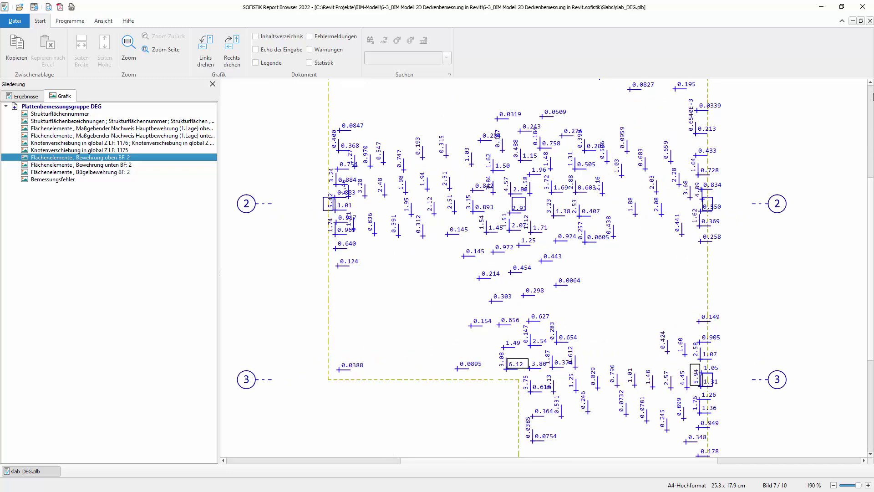
{"action": "left_click", "coordinate": [870, 85]}
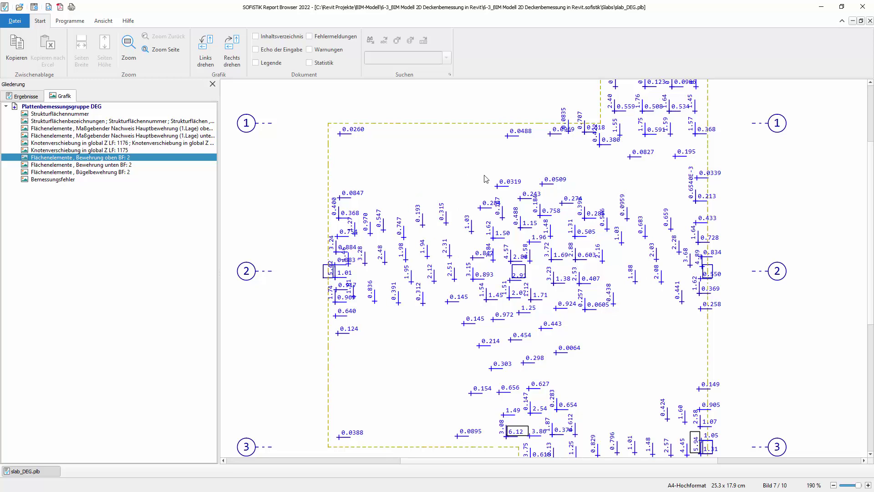
Step: Check the bottom reinforcement and empty Bemessungsfehler plots, then close the Report Browser
{"action": "left_click", "coordinate": [94, 165]}
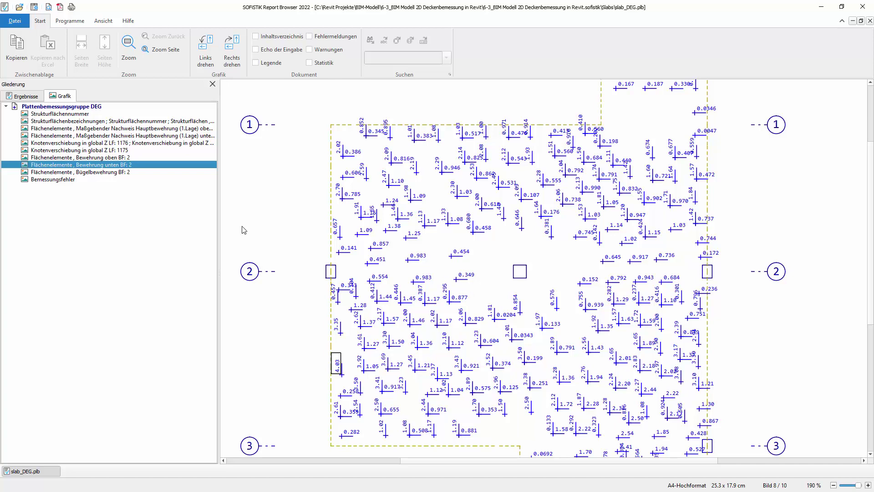
{"action": "left_click", "coordinate": [61, 179]}
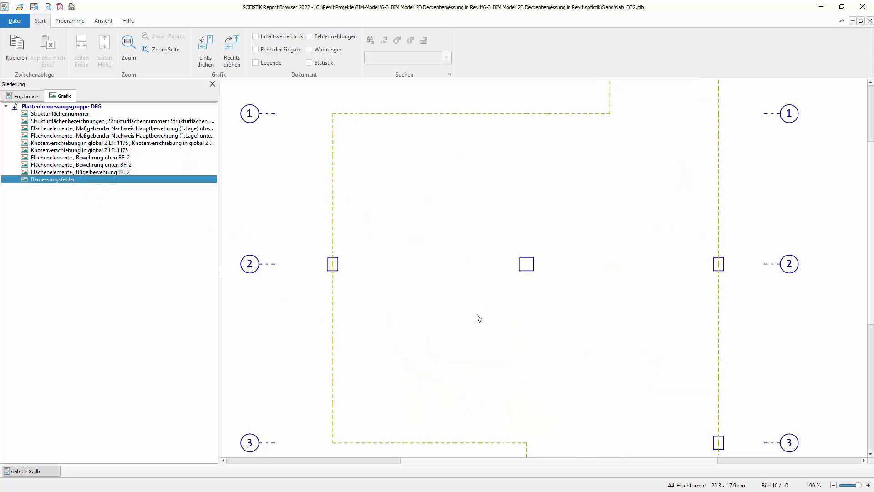
{"action": "scroll", "coordinate": [492, 312], "scroll_direction": "down", "scroll_amount": 2, "text": "ctrl"}
{"action": "scroll", "coordinate": [491, 312], "scroll_direction": "down", "scroll_amount": 1, "text": "ctrl"}
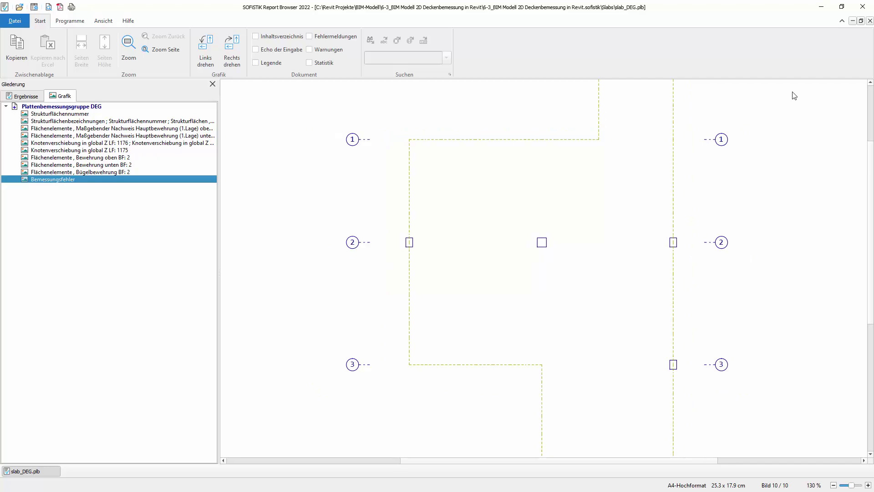
{"action": "left_click", "coordinate": [856, 8]}
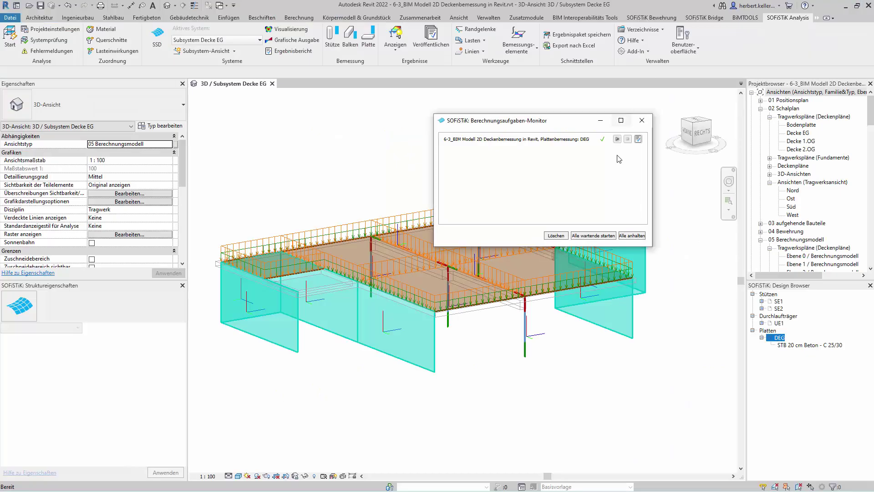
Step: Close the Berechnungsaufgaben-Monitor and show the list of analysis systems
{"action": "left_click", "coordinate": [642, 120]}
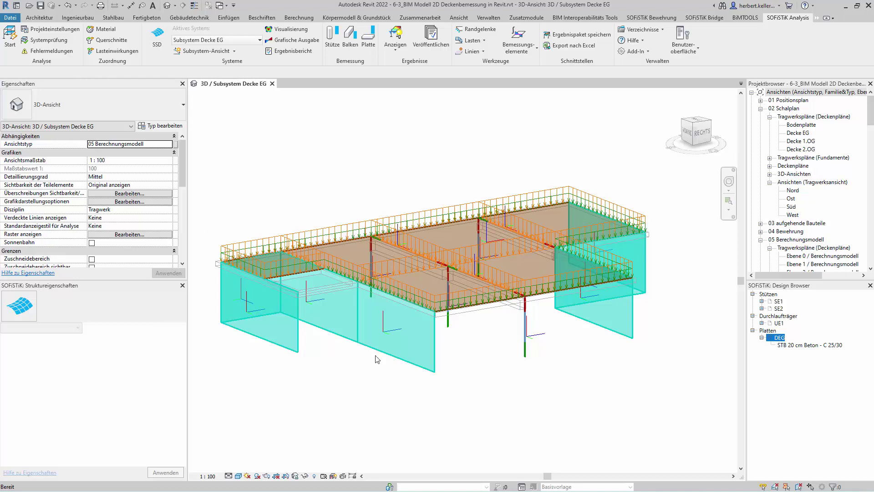
{"action": "left_click", "coordinate": [259, 40]}
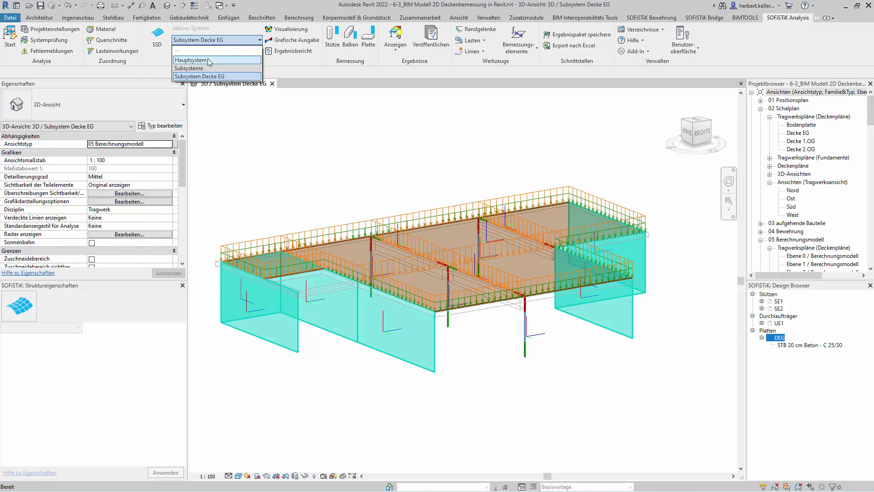
Step: Make Hauptsystem the active system to view the full model, then return to Subsystem Decke EG
{"action": "left_click", "coordinate": [209, 58]}
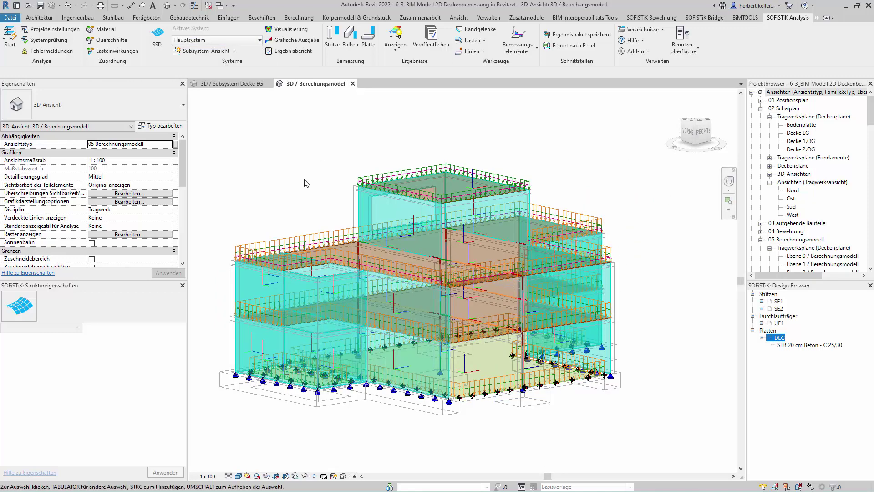
{"action": "left_click", "coordinate": [259, 41]}
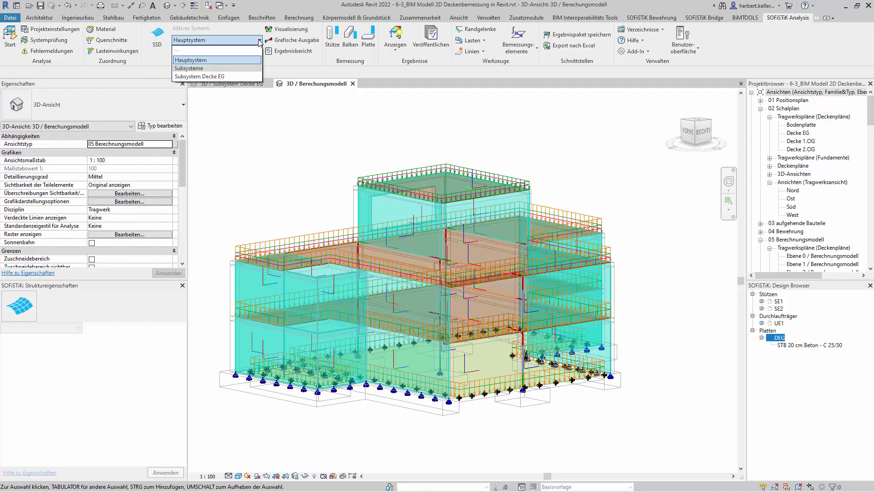
{"action": "left_click", "coordinate": [236, 78]}
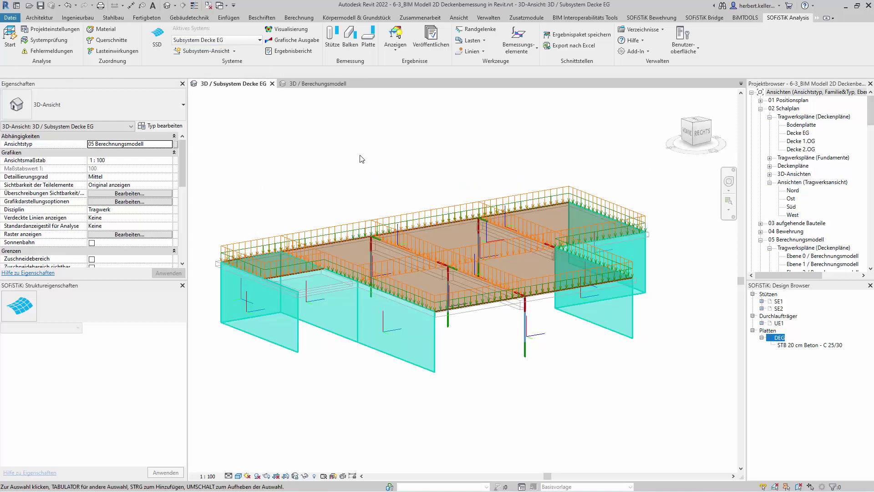